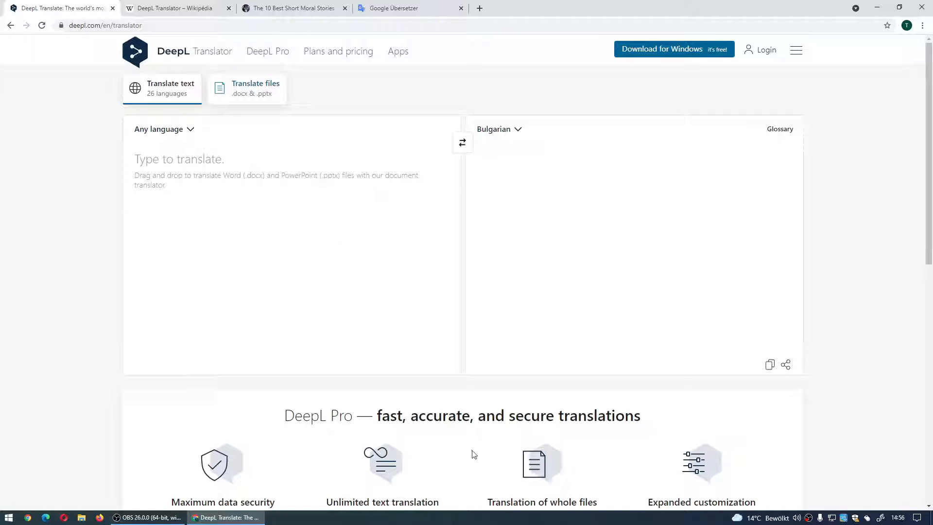
Step: Look over the Hungarian Wikipedia article on DeepL Translator, and return to the DeepL translation page
left_click(172, 8)
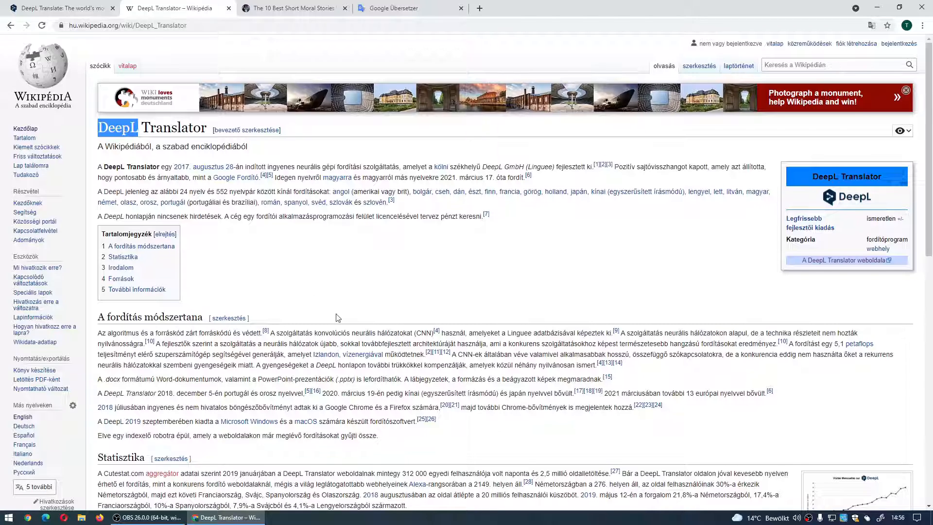
scroll(338, 316, "down", 3)
scroll(353, 309, "up", 3)
left_click(86, 8)
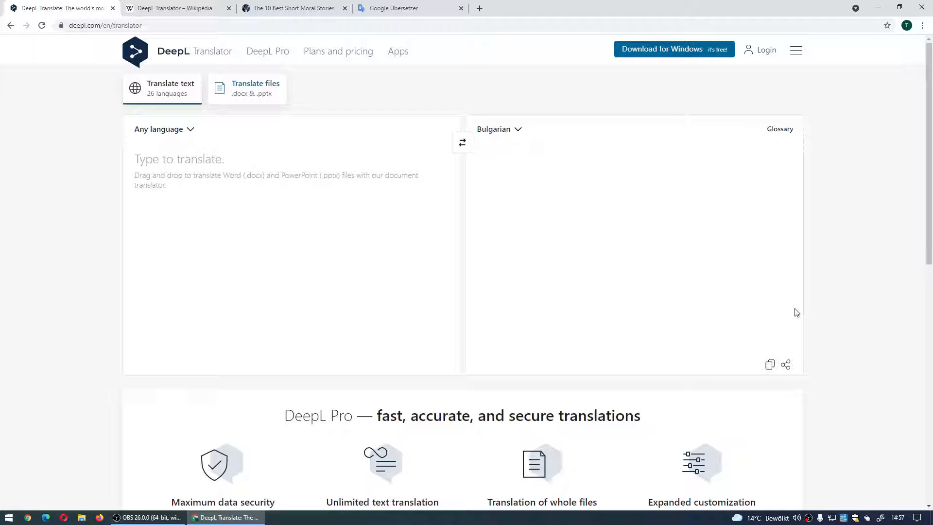
Step: Copy the donkey story from "A salt seller used to carry" through "still become lighter" on the short moral stories page
left_click(270, 123)
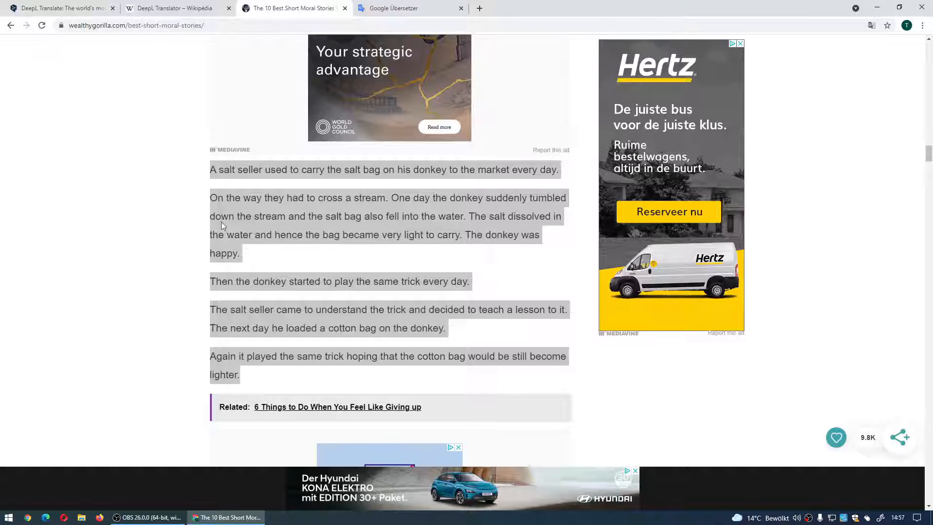
left_click(224, 229)
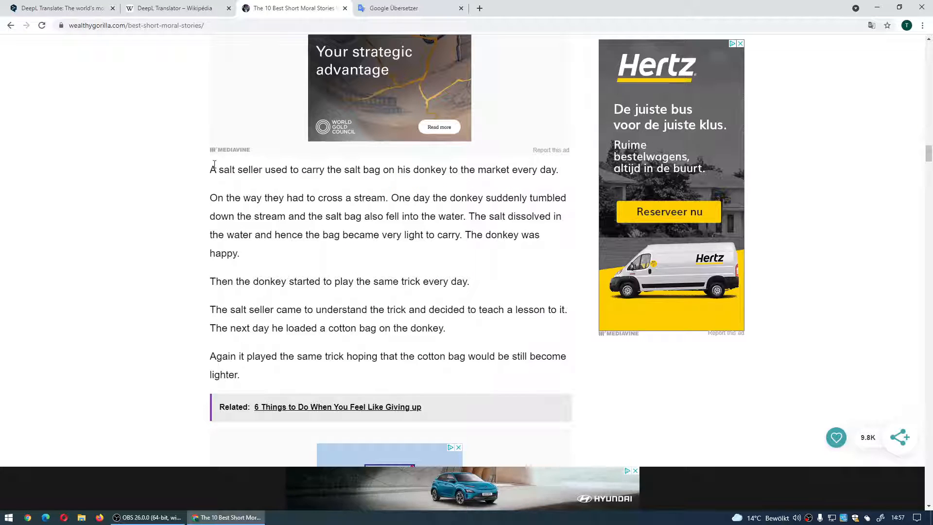
left_click_drag(212, 167, 312, 378)
key("ctrl+c")
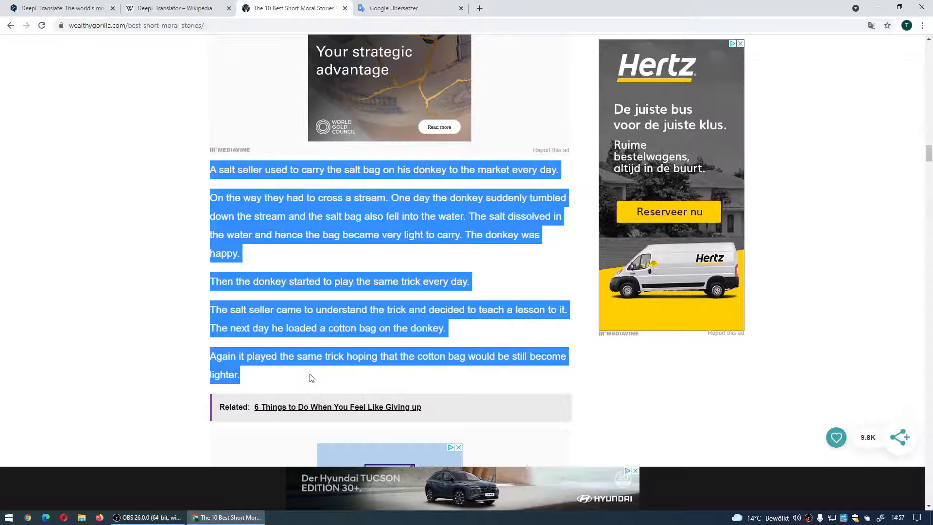
right_click(277, 209)
left_click(291, 217)
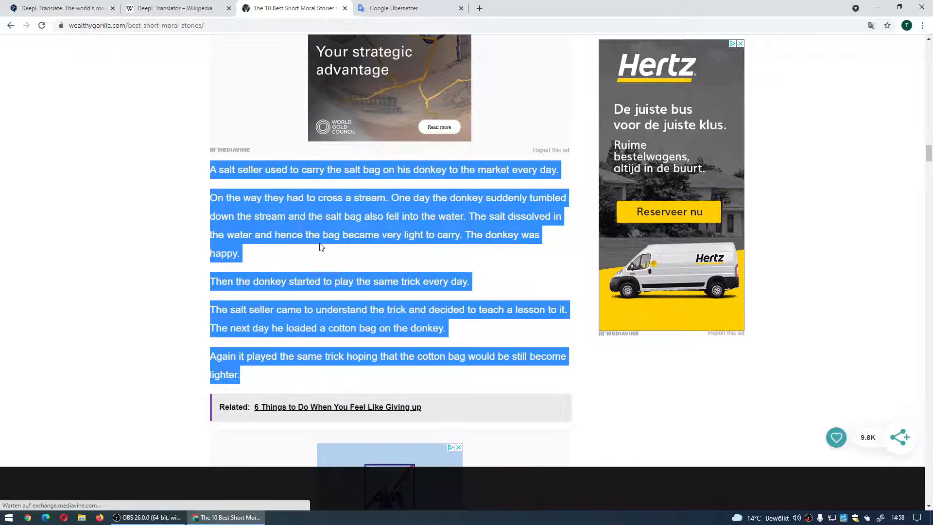
Step: Paste the copied salt seller story into DeepL as the source text
left_click(63, 9)
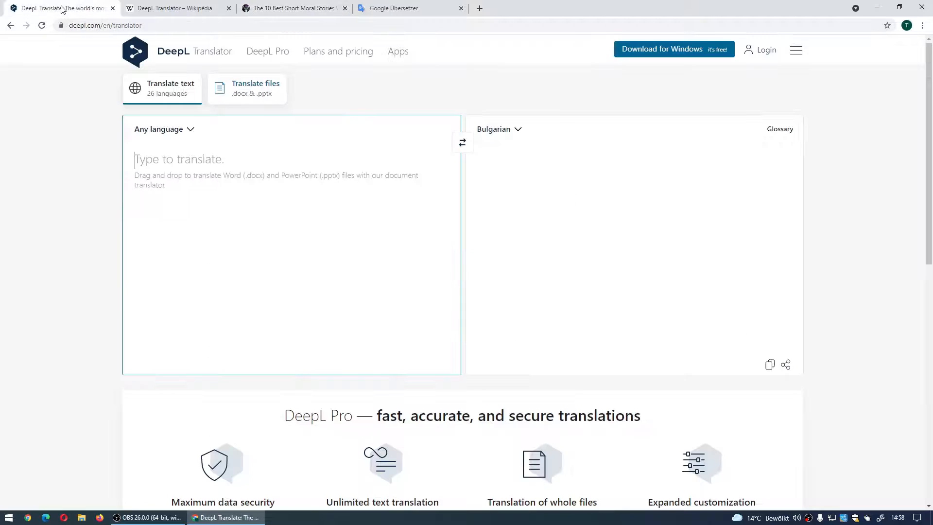
right_click(175, 159)
left_click(197, 244)
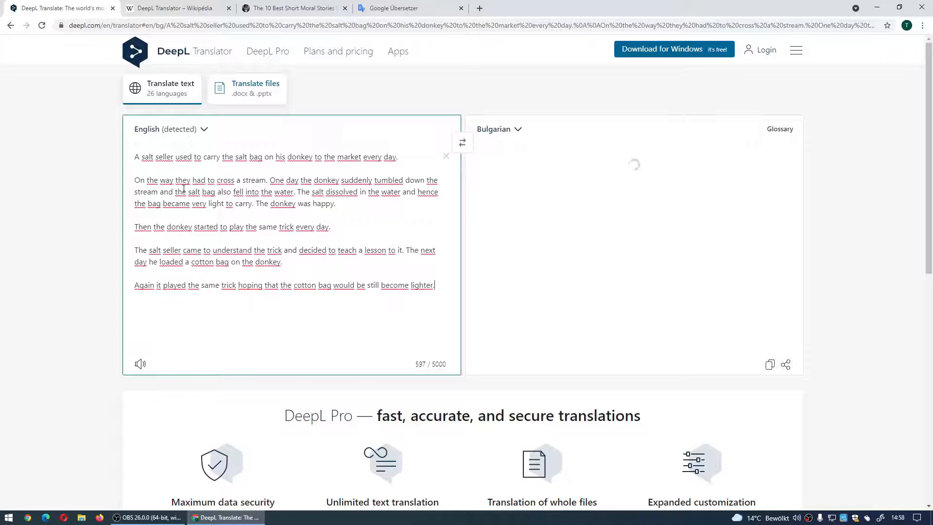
Step: Set the target language of the DeepL translation to Hungarian
left_click(518, 129)
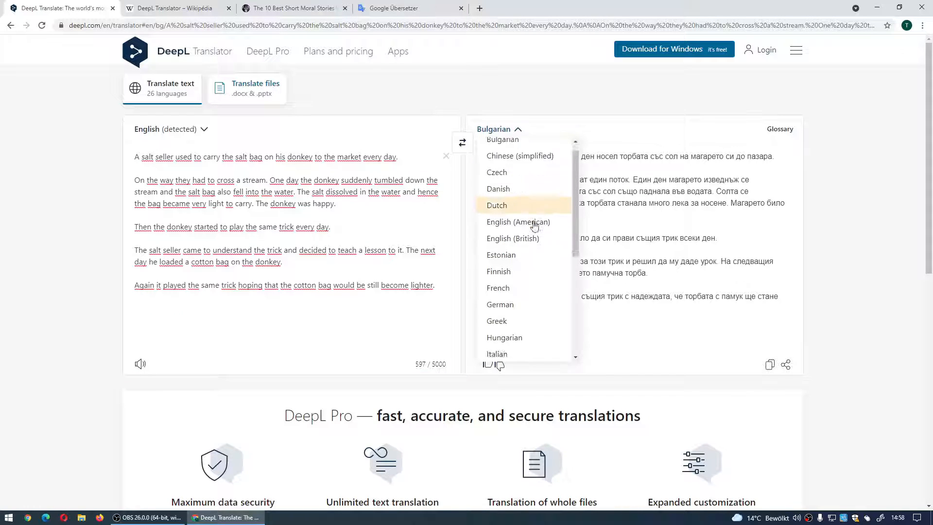
scroll(534, 223, "down", 2)
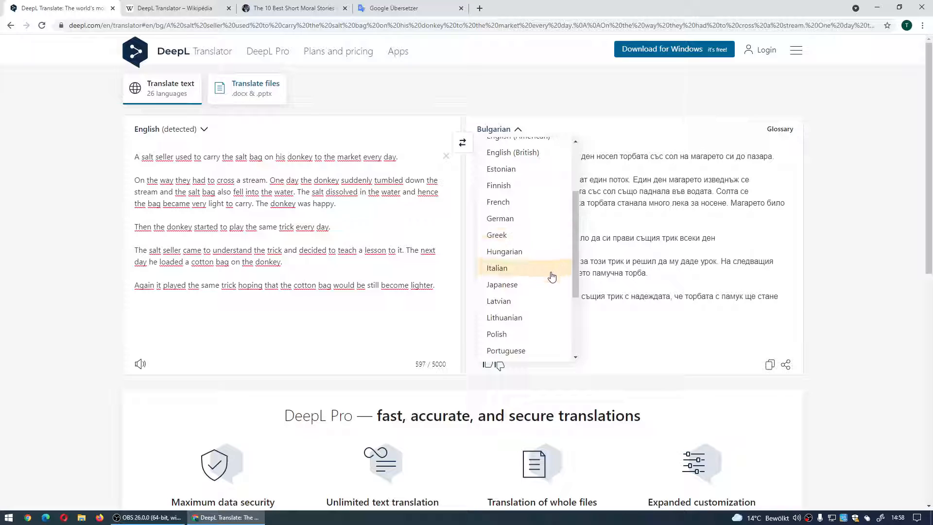
left_click(505, 252)
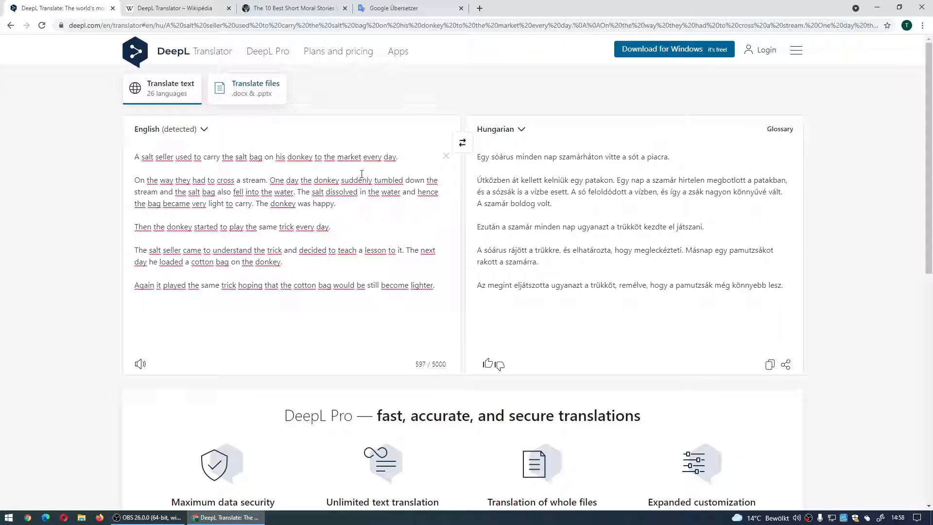
Step: Switch to Google Übersetzer and paste the same story as the English source text for translation into Hungarian
left_click(391, 8)
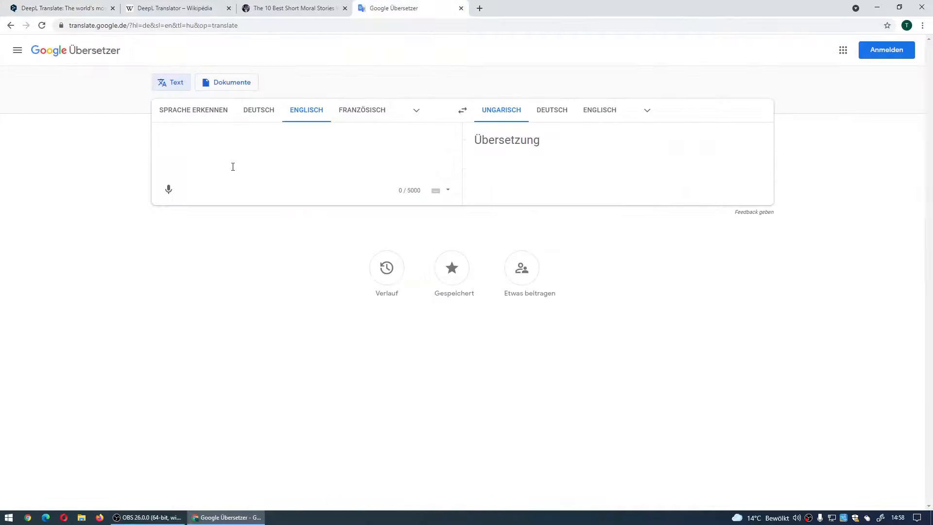
right_click(227, 148)
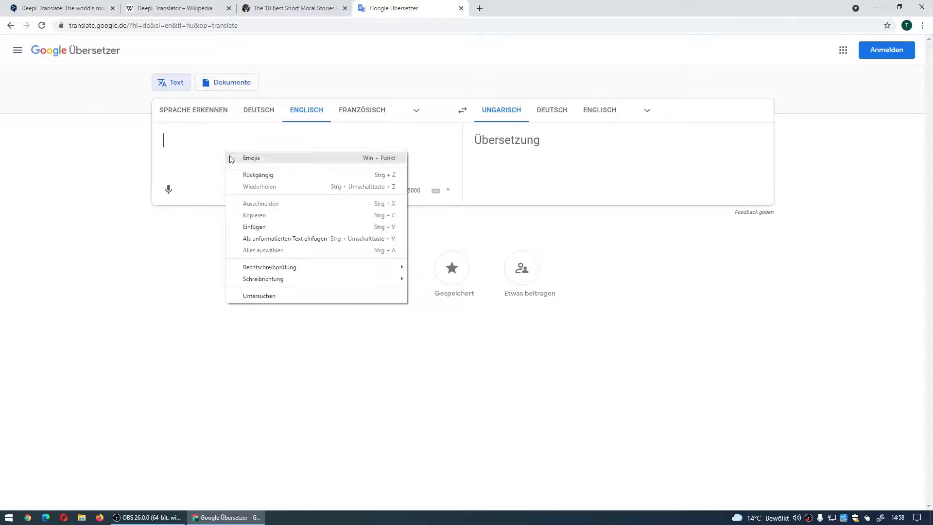
left_click(254, 227)
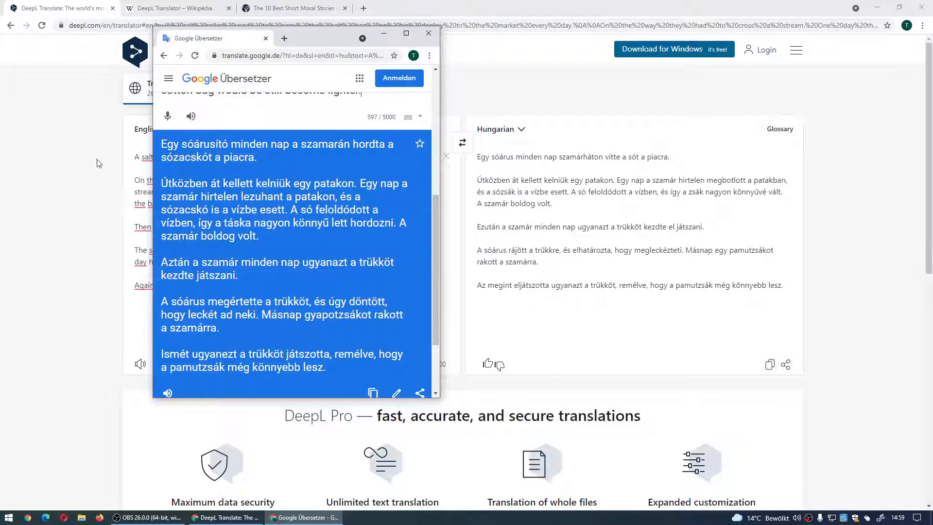
Step: Position the separate Google Übersetzer window beside DeepL's Hungarian text and compare the two translations, starting with the first sentence
mouse_move(295, 34)
left_mouse_down()
mouse_move(413, 72)
mouse_move(438, 179)
mouse_move(410, 208)
mouse_move(263, 14)
mouse_move(297, 25)
left_mouse_up()
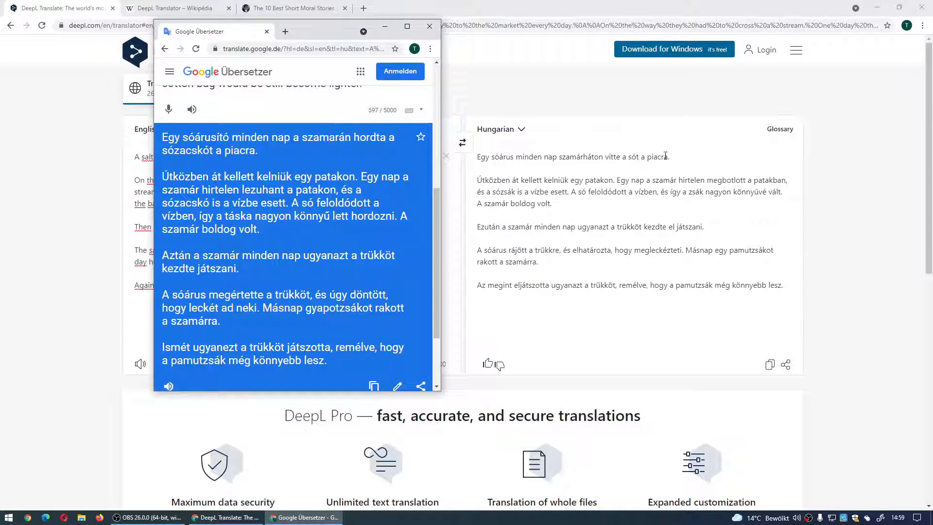
triple_click(179, 142)
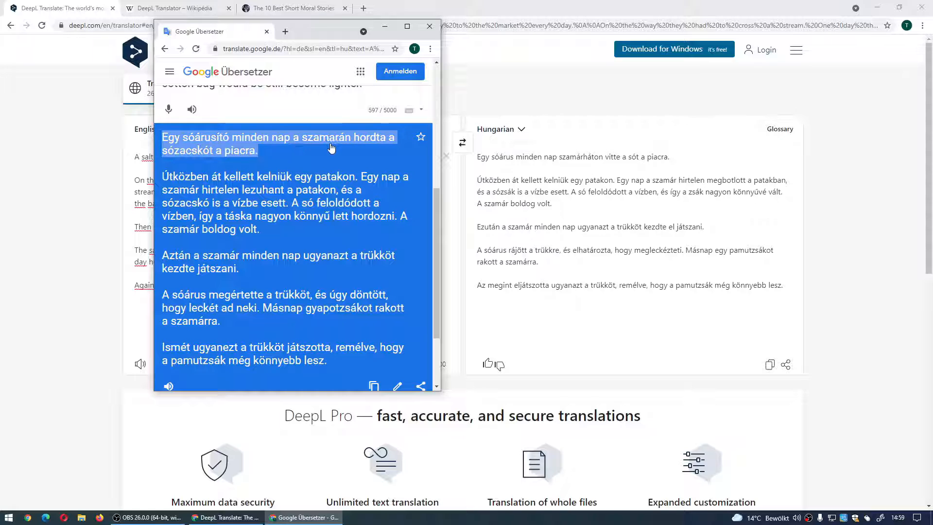
left_click(310, 158)
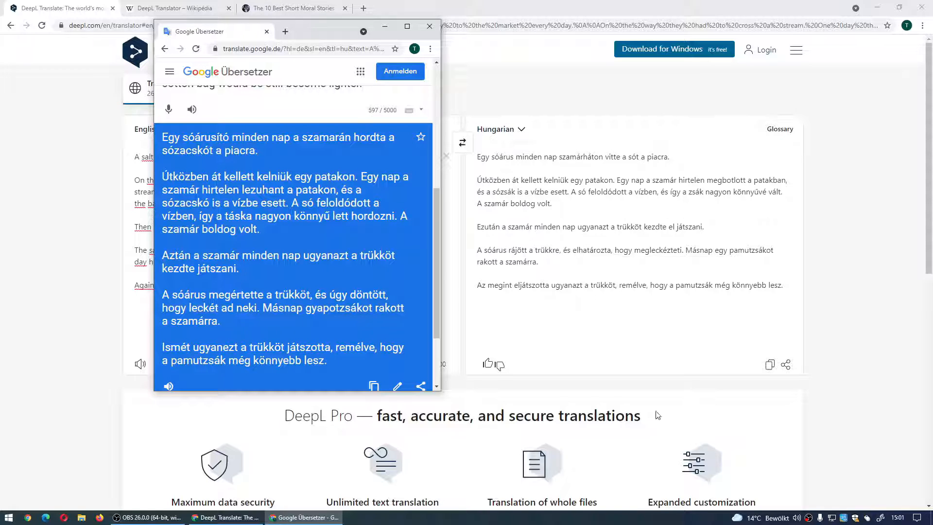
Step: Return to DeepL and replace "elhatározta" in the fourth paragraph of the Hungarian translation with the alternative "úgy döntött"
left_click(539, 110)
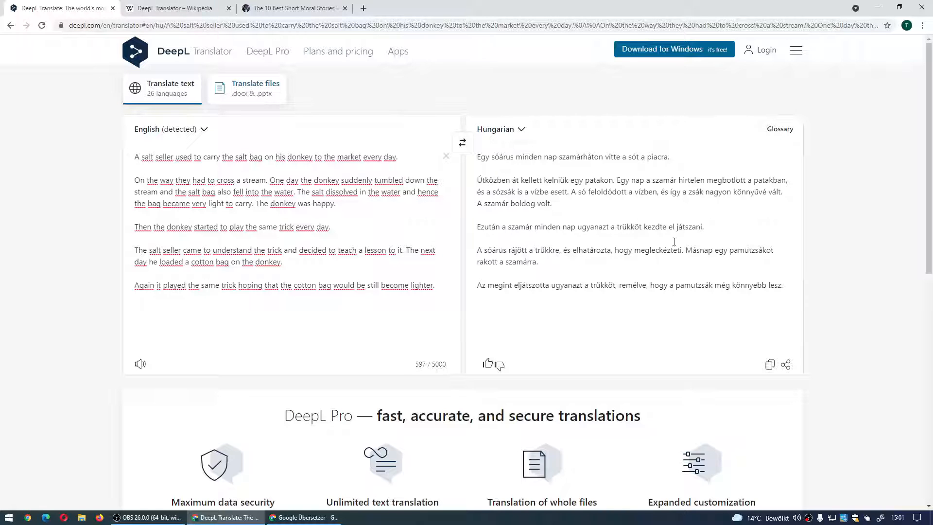
left_click(578, 250)
left_click(572, 250)
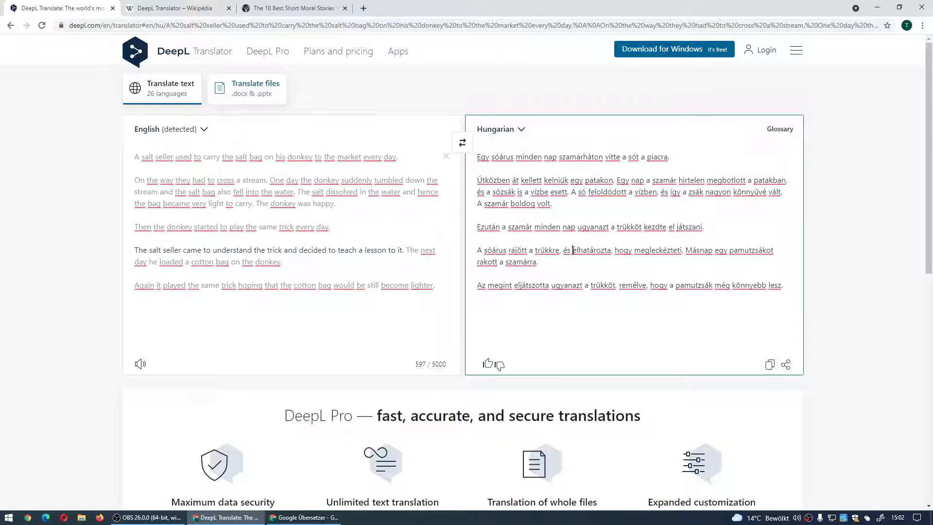
left_click_drag(572, 250, 611, 249)
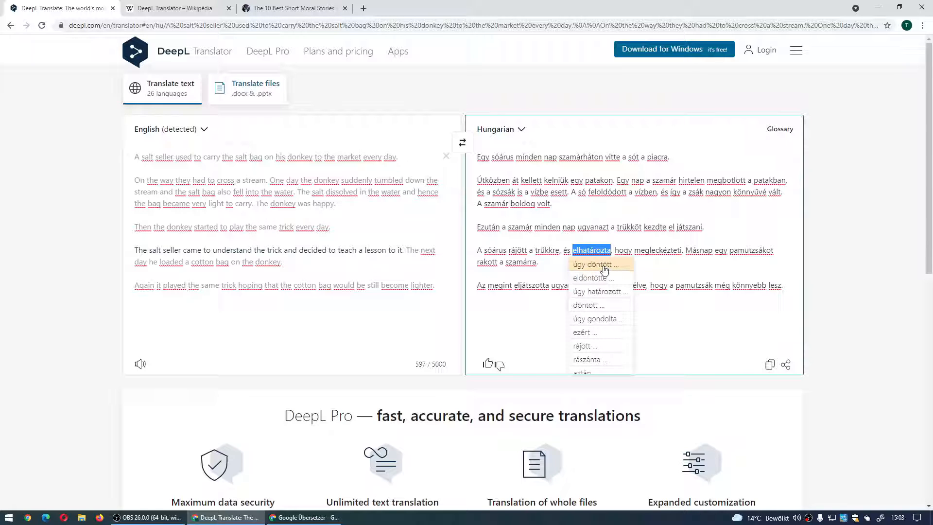
left_click(604, 266)
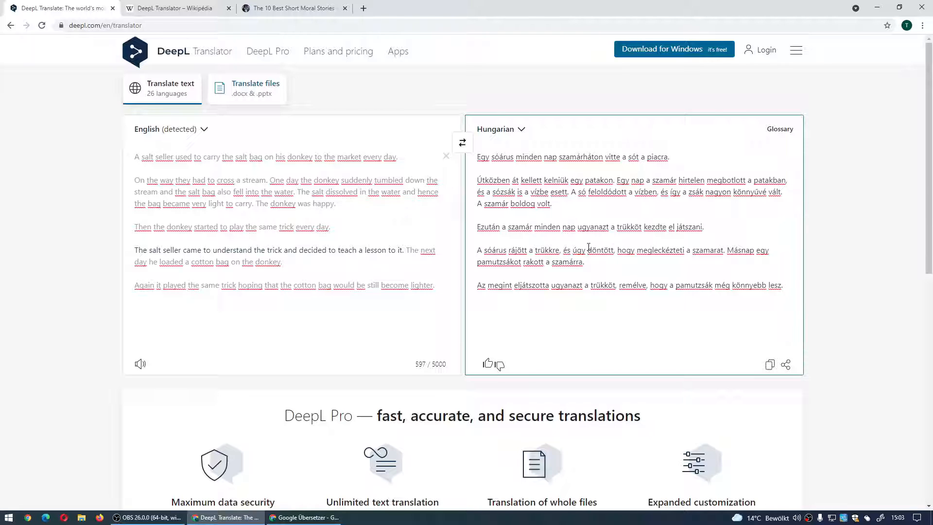
Step: Replace "megleckézteti" in the fourth paragraph of the Hungarian translation with the suggested alternative "megtanulja"
left_click_drag(637, 250, 687, 250)
left_click(640, 250)
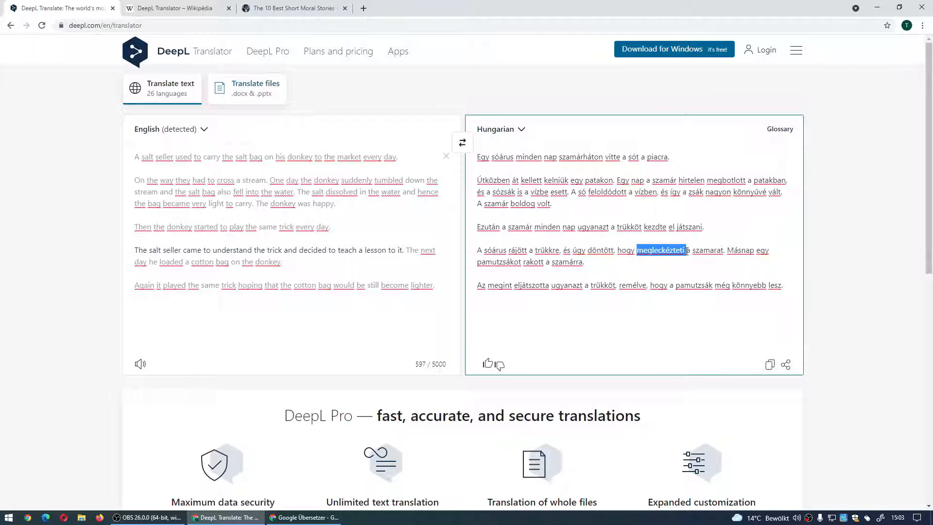
left_click(686, 250)
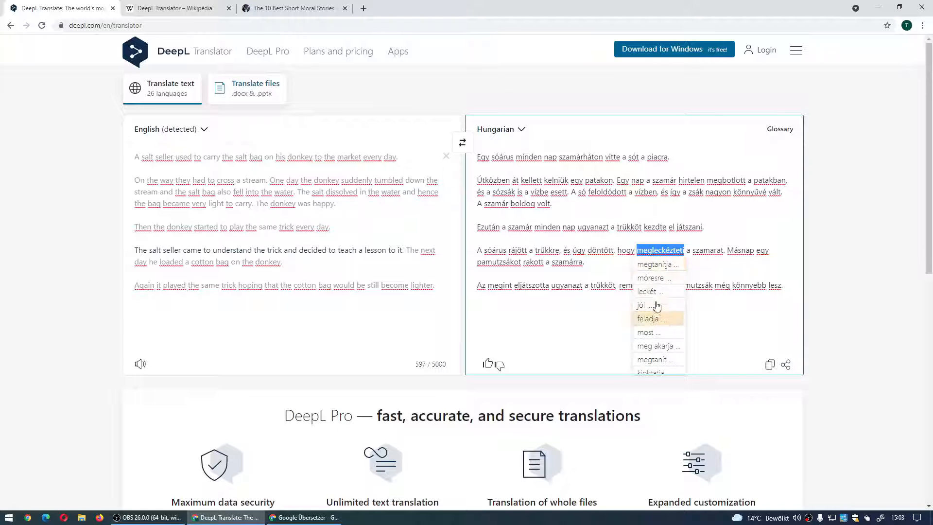
scroll(657, 305, "down", 1)
left_click(667, 223)
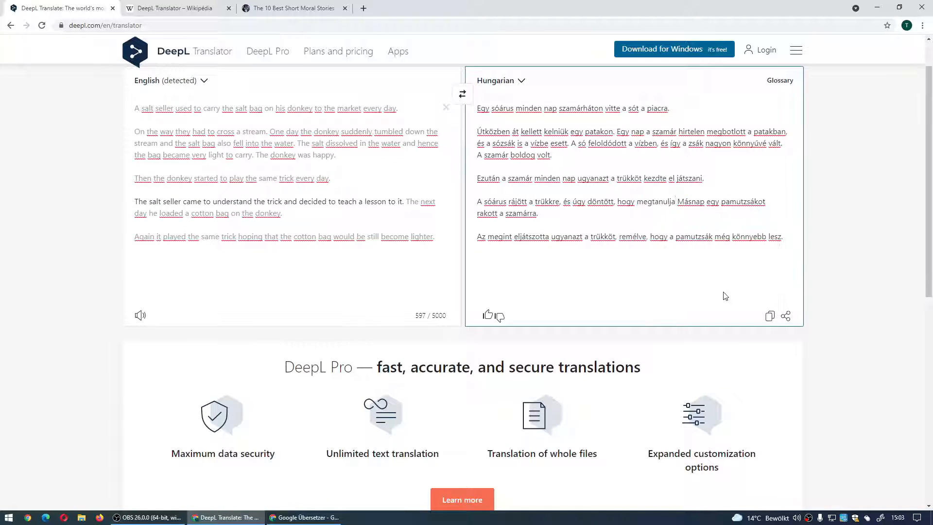
scroll(512, 286, "up", 1)
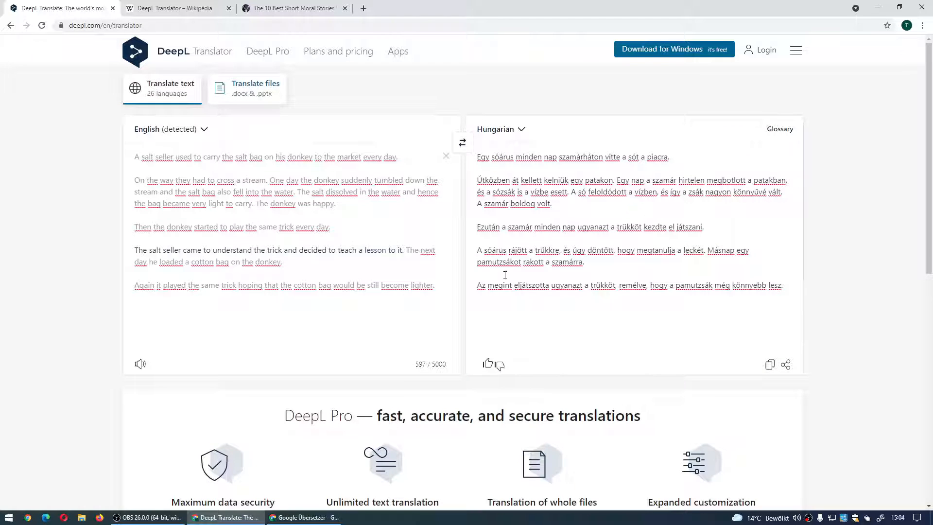